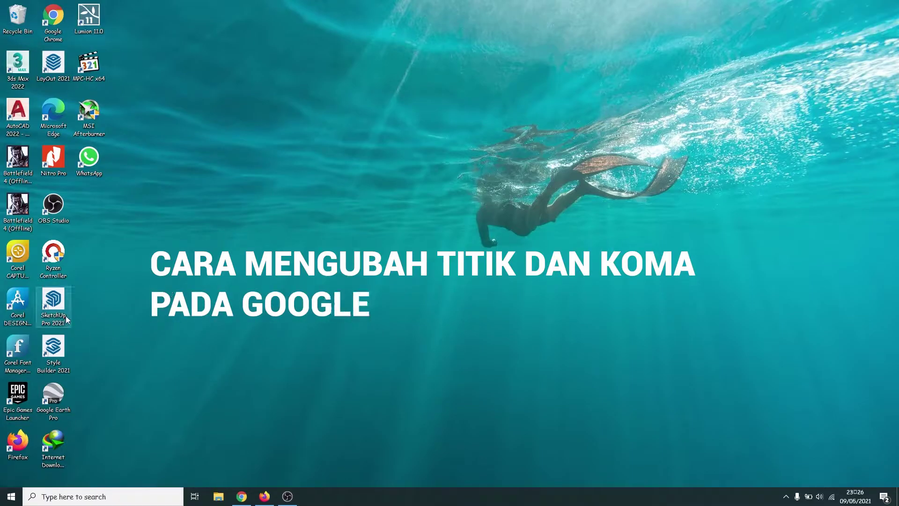
Launch SketchUp Pro 2021, dismiss the load errors and delete the default scale figure
click(61, 303)
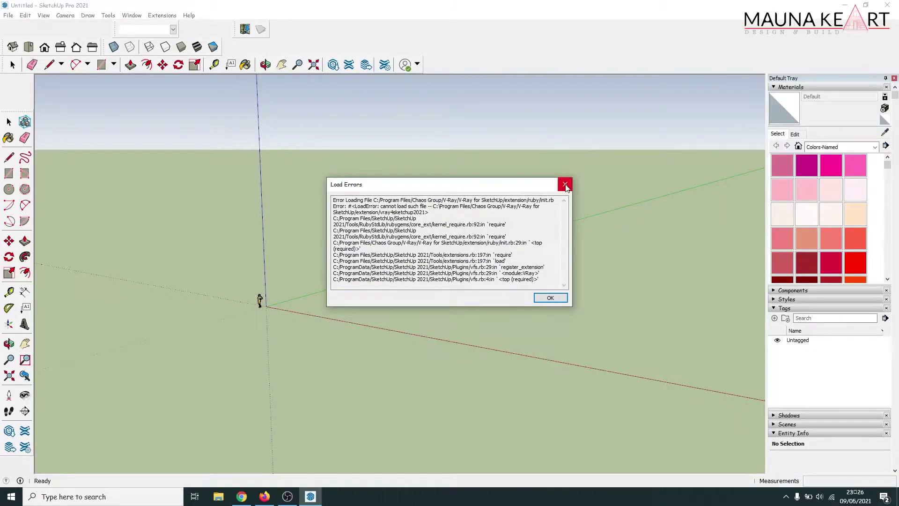
click(566, 186)
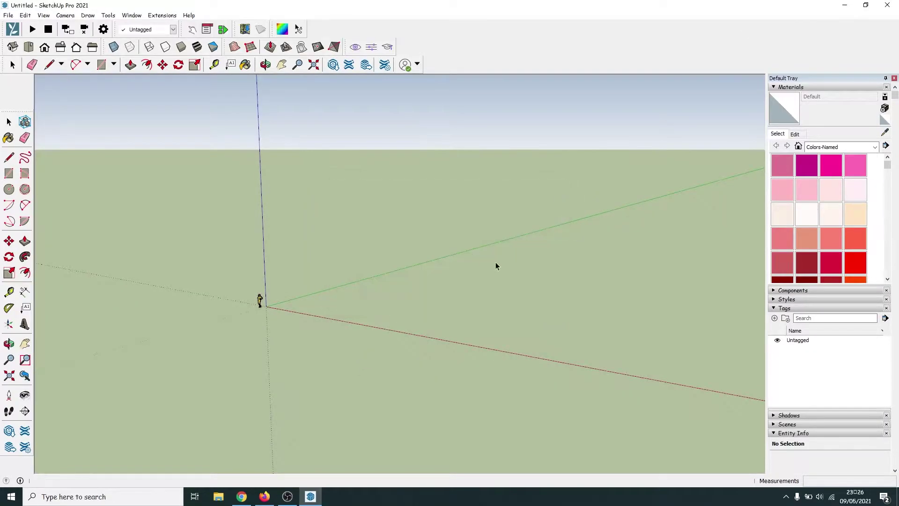
mouse_move(310, 311)
middle_down()
mouse_move(287, 295)
mouse_move(271, 356)
middle_up()
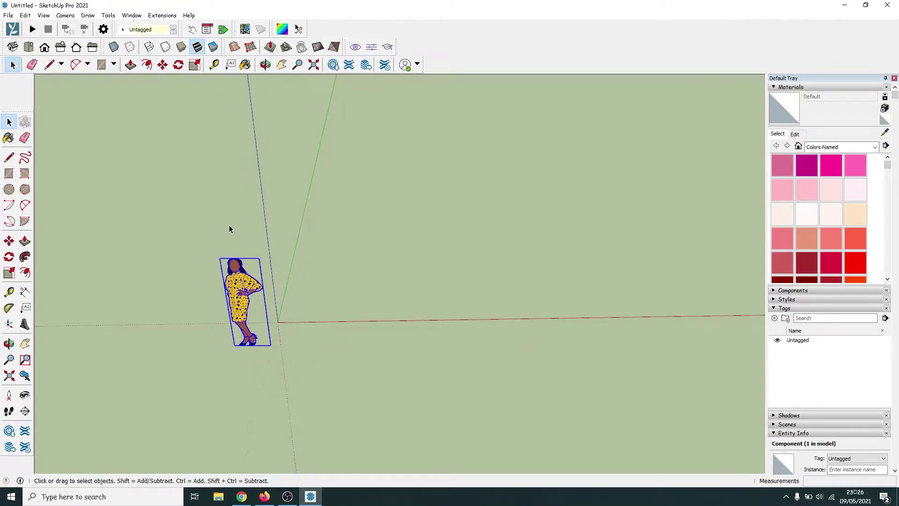
key(Delete)
Tilt the view toward the ground and start a line along the red axis
mouse_move(229, 225)
middle_down()
mouse_move(236, 244)
mouse_move(291, 282)
mouse_move(349, 279)
mouse_move(343, 287)
middle_up()
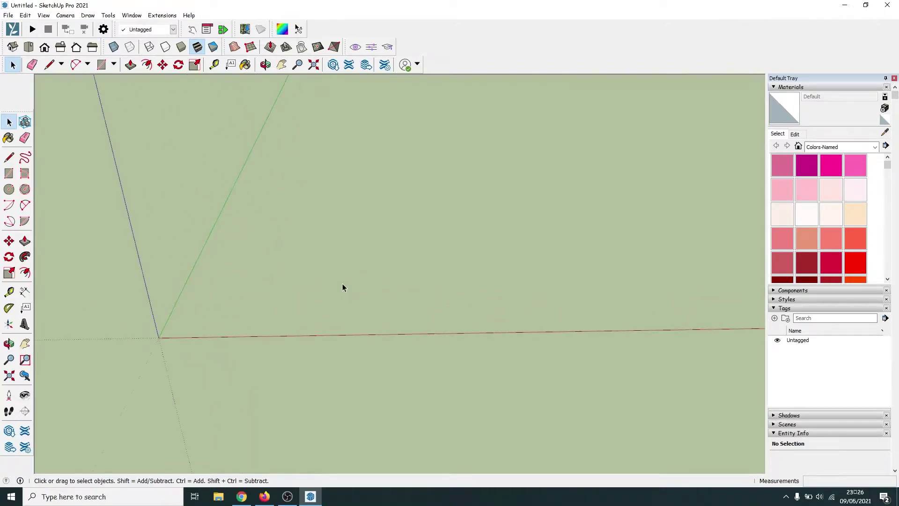
key(l)
click(289, 309)
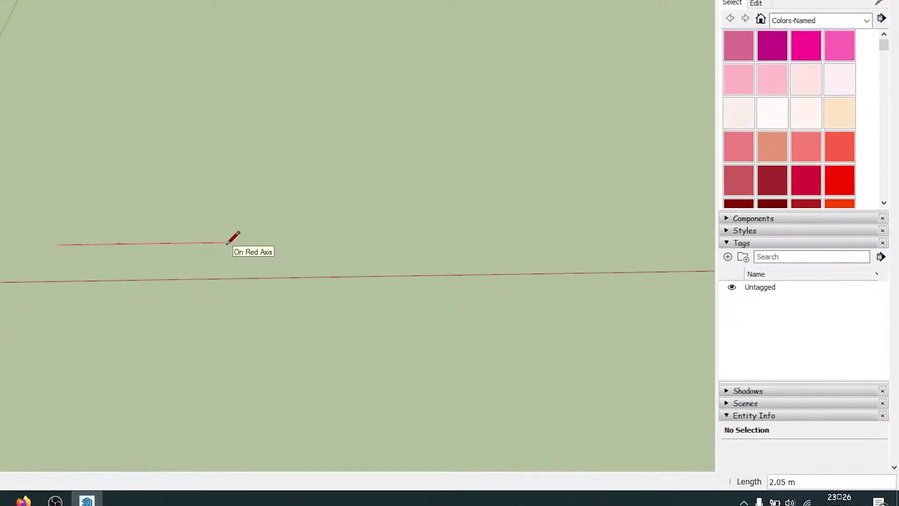
Switch to the Rectangle tool and orbit to a steeper view of the rectangle preview
key(r)
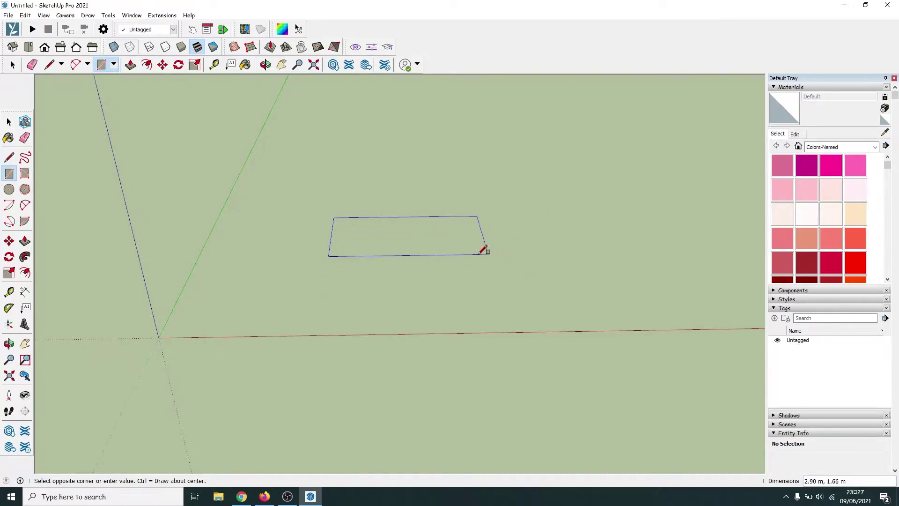
mouse_move(483, 248)
middle_down()
mouse_move(518, 347)
mouse_move(382, 275)
mouse_move(444, 331)
mouse_move(448, 355)
mouse_move(458, 354)
mouse_move(450, 388)
middle_up()
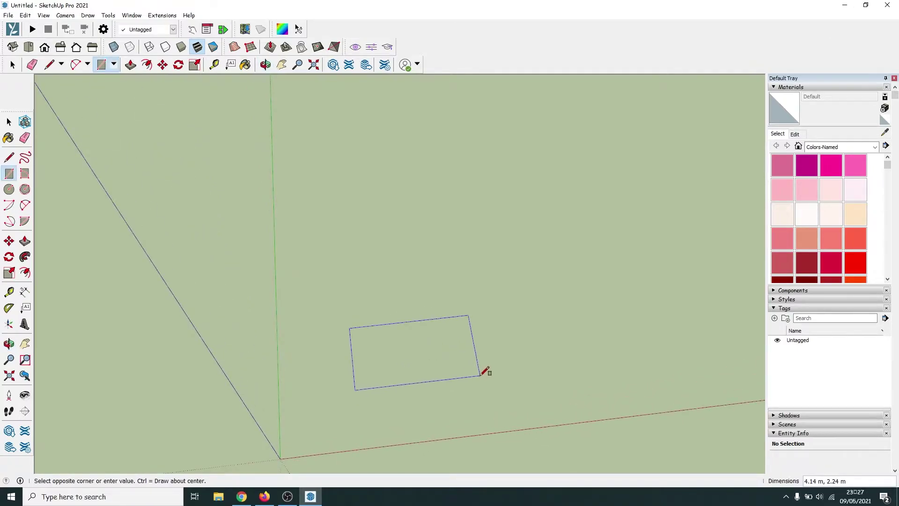
mouse_move(483, 382)
middle_down()
mouse_move(470, 382)
mouse_move(463, 338)
mouse_move(461, 368)
mouse_move(482, 368)
mouse_move(453, 336)
mouse_move(469, 380)
mouse_move(501, 374)
mouse_move(500, 355)
mouse_move(444, 321)
mouse_move(467, 335)
mouse_move(478, 377)
middle_up()
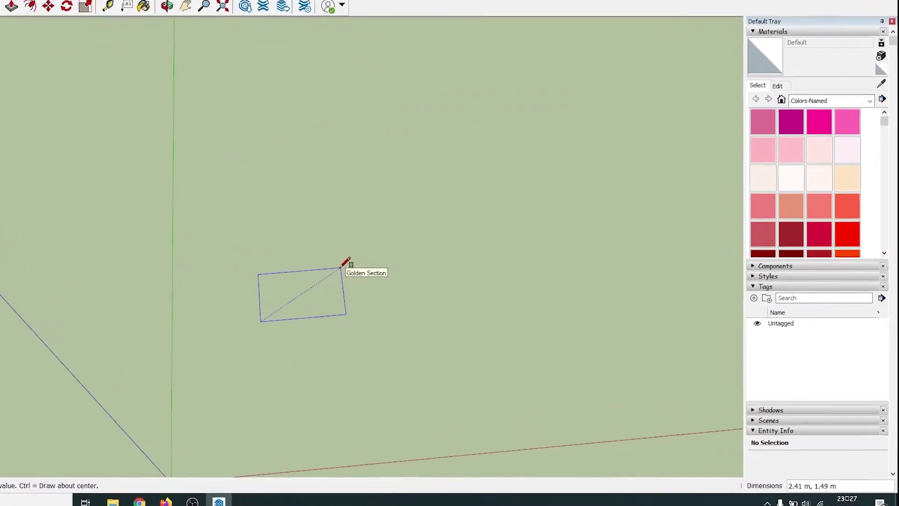
Enter 2.7,5.8 as the rectangle's dimensions to create the filled face
text(2.7,5.8)
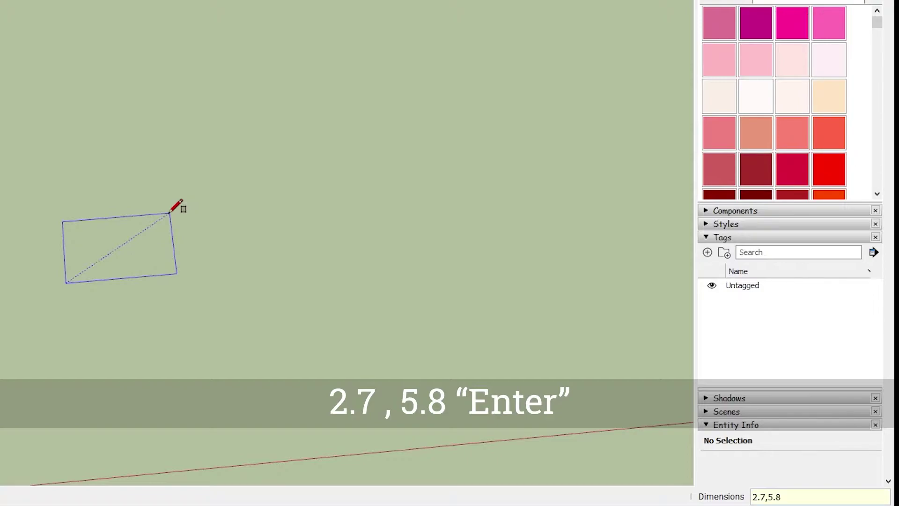
key(Return)
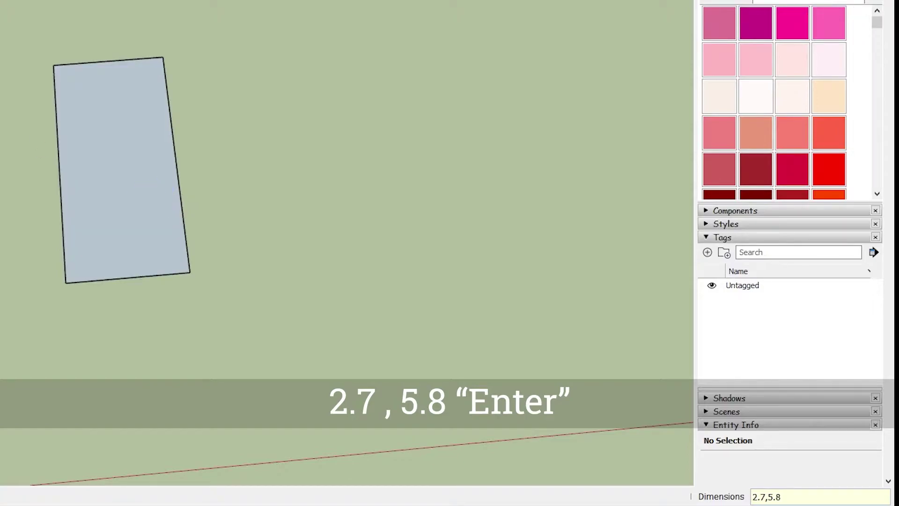
key(space)
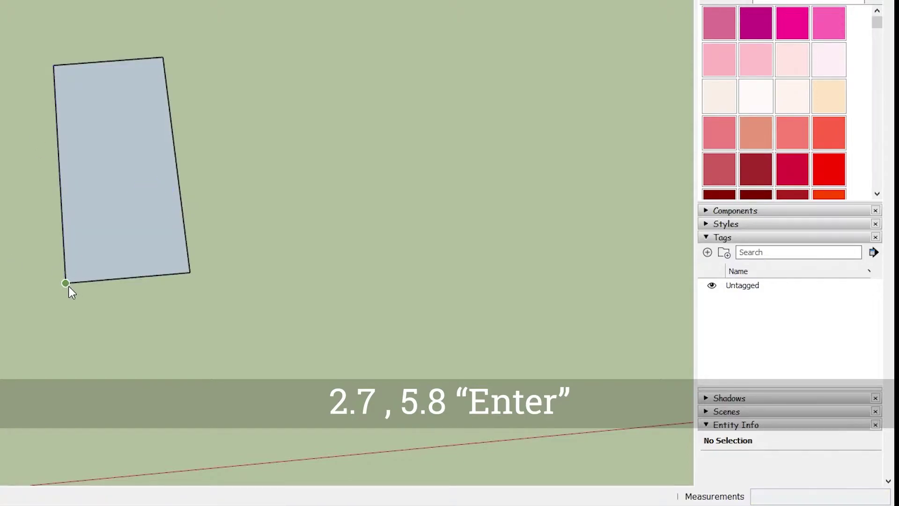
Dimension the rectangle's bottom edge (2.70 m) and left edge (5.80 m)
click(66, 283)
click(189, 273)
click(192, 298)
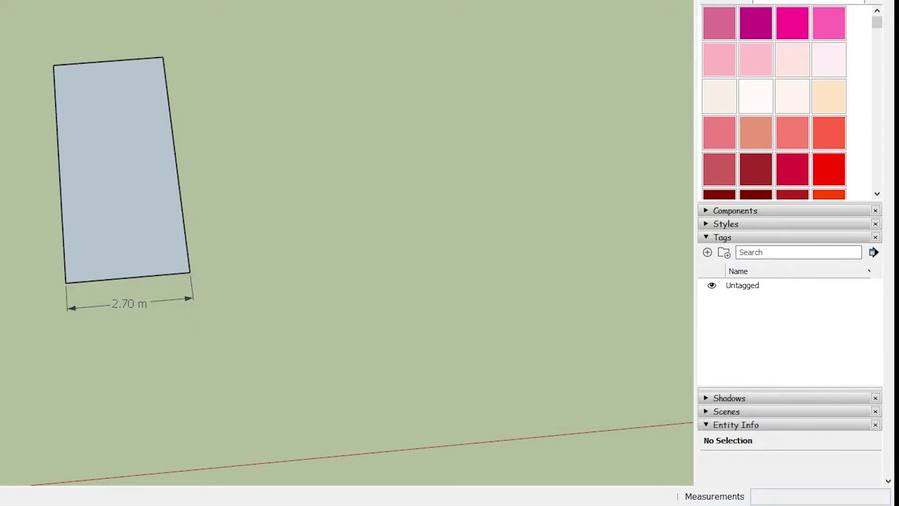
click(66, 283)
click(53, 65)
click(27, 92)
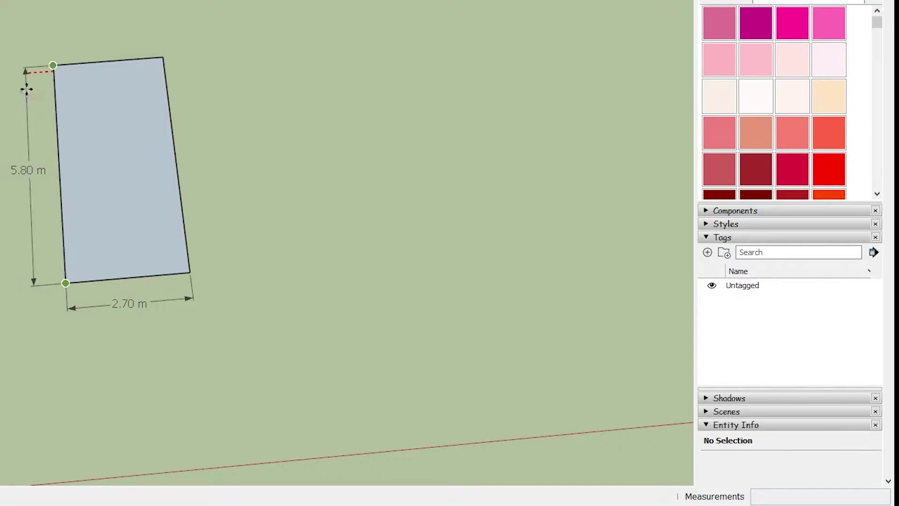
Orbit to face the rectangle squarely, zoom in, and select the 2.70 m dimension
middle_drag(148, 195, 117, 307)
scroll(118, 307, up, 4)
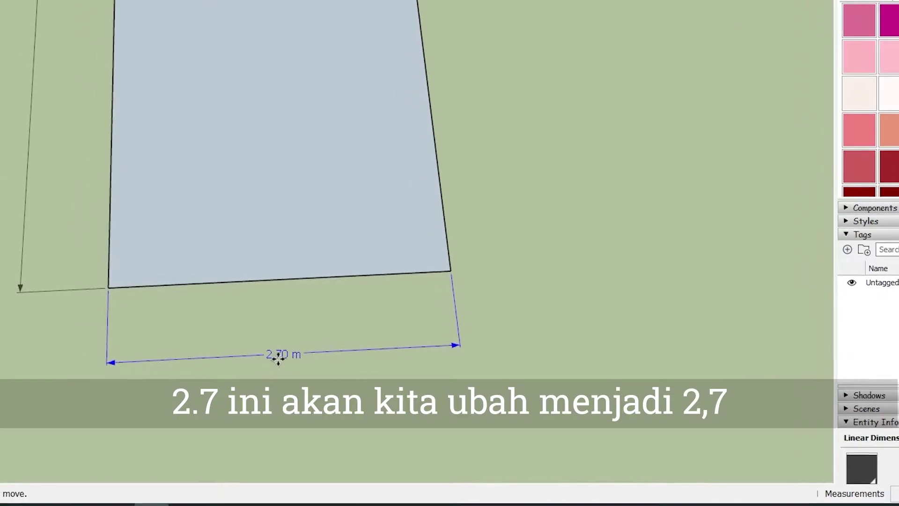
scroll(281, 358, up, 3)
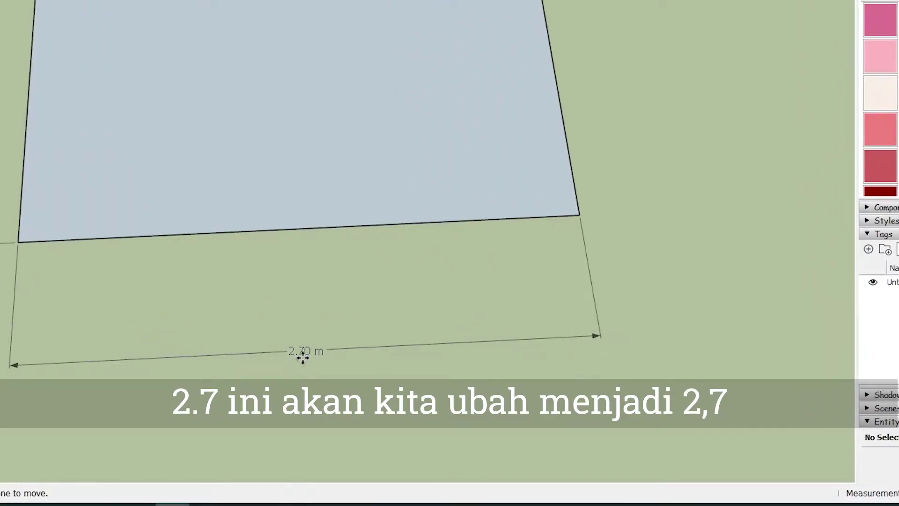
click(309, 357)
Open Control Panel from Windows search and go to the date, time and number format settings
click(88, 502)
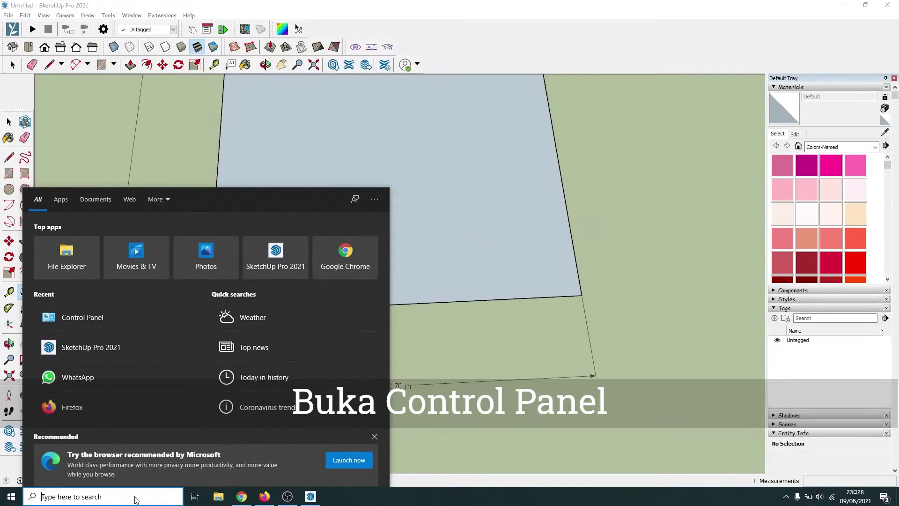
click(92, 316)
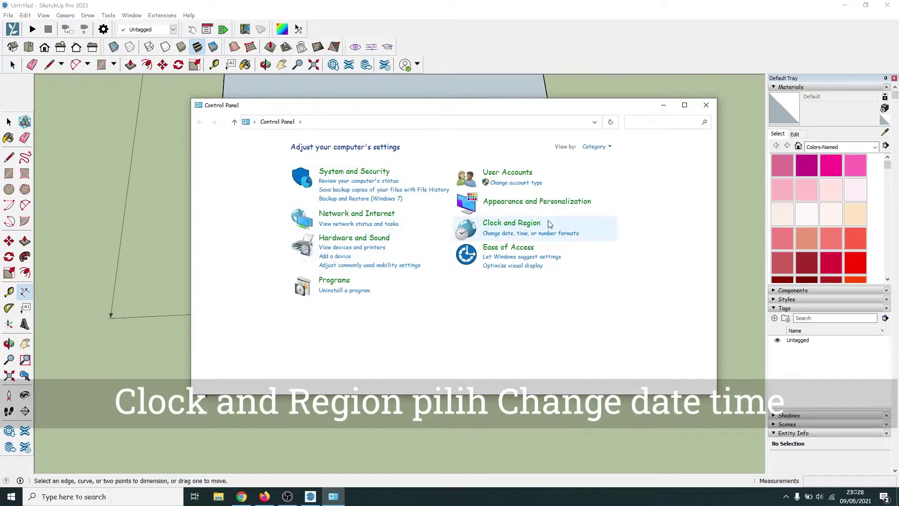
click(513, 239)
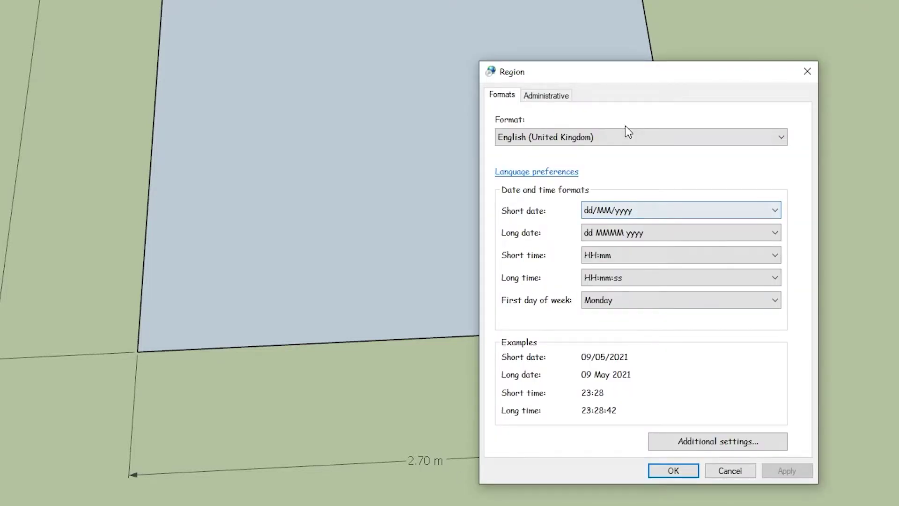
Change the regional format from English (United Kingdom) to Indonesian (Indonesia)
click(673, 139)
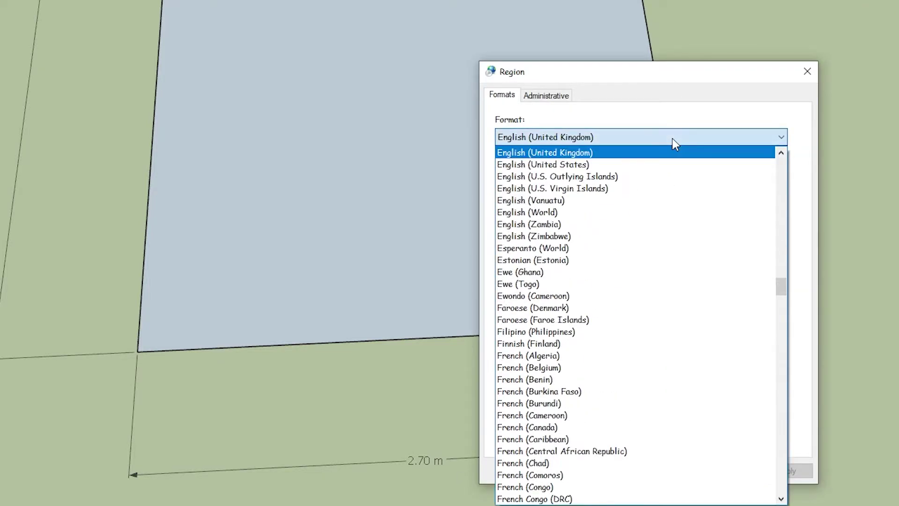
click(672, 139)
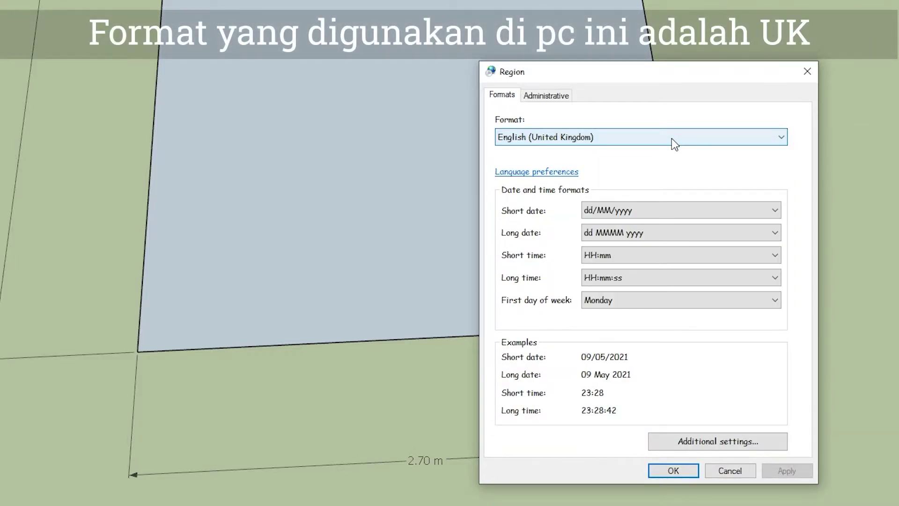
click(628, 139)
click(628, 139)
click(628, 139)
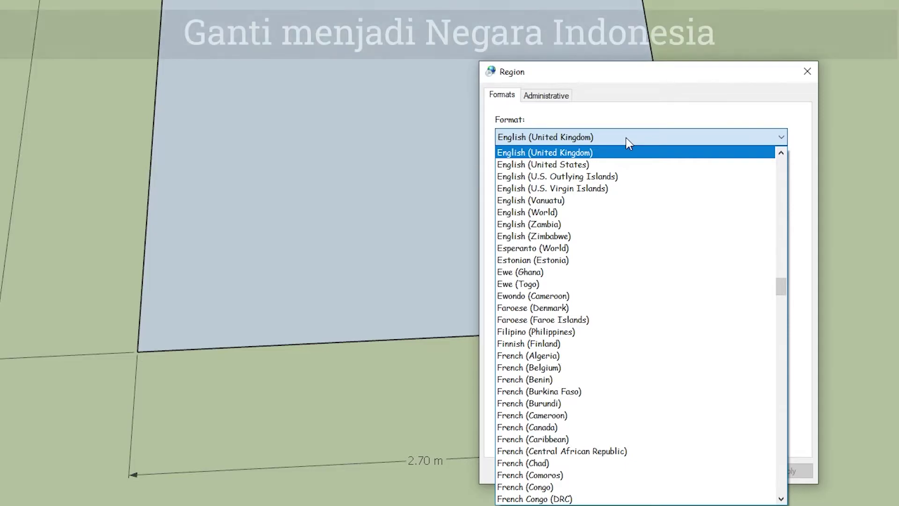
key(i)
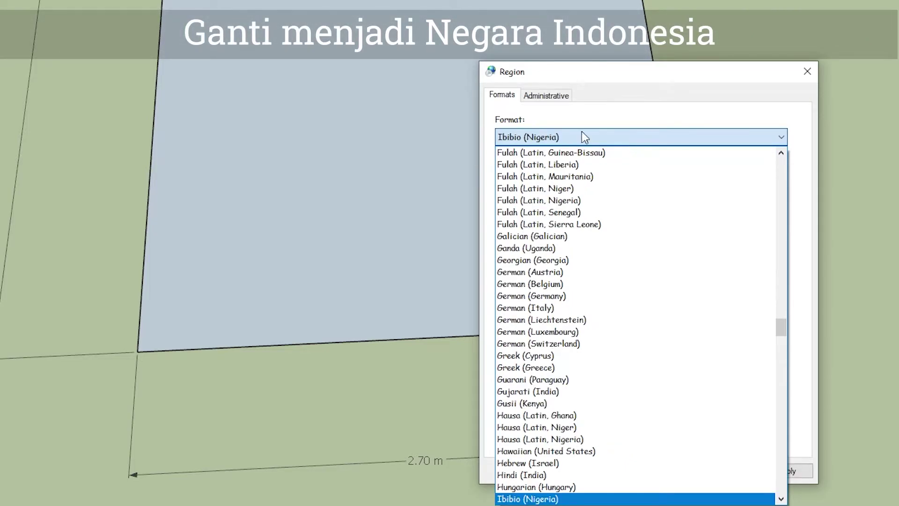
scroll(543, 304, down, 1)
scroll(593, 325, down, 5)
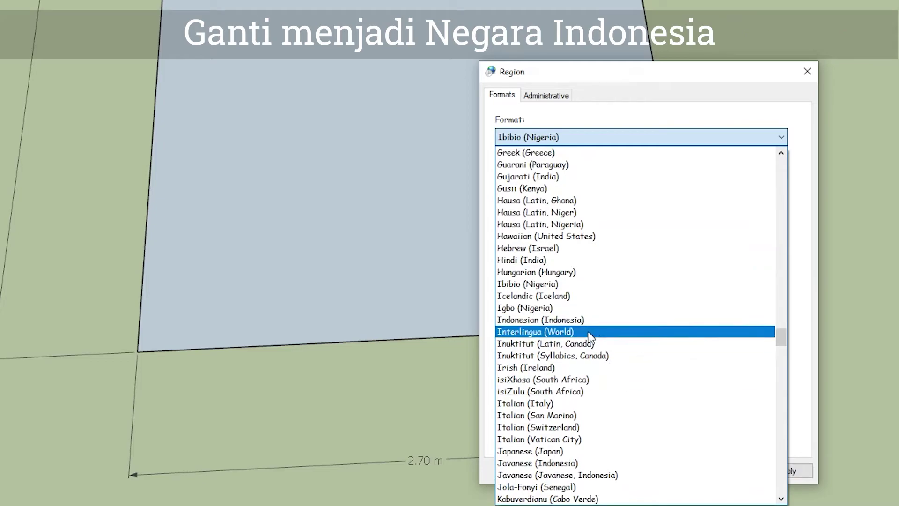
click(588, 322)
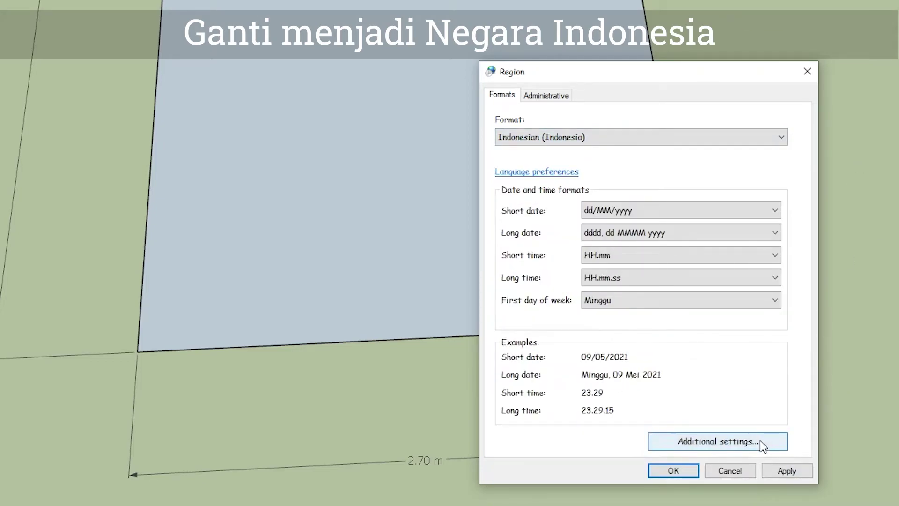
Confirm a comma decimal symbol in Additional settings, then apply the Indonesian format and close Region
click(747, 441)
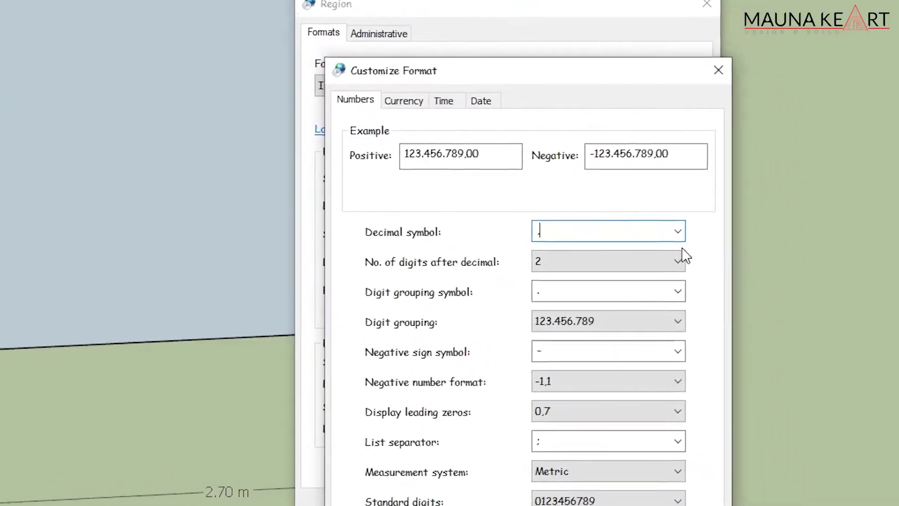
click(706, 253)
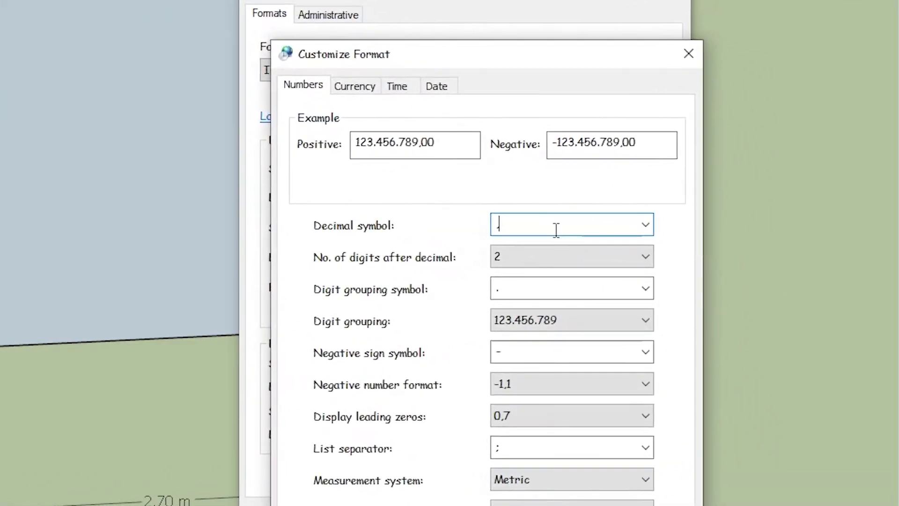
click(544, 450)
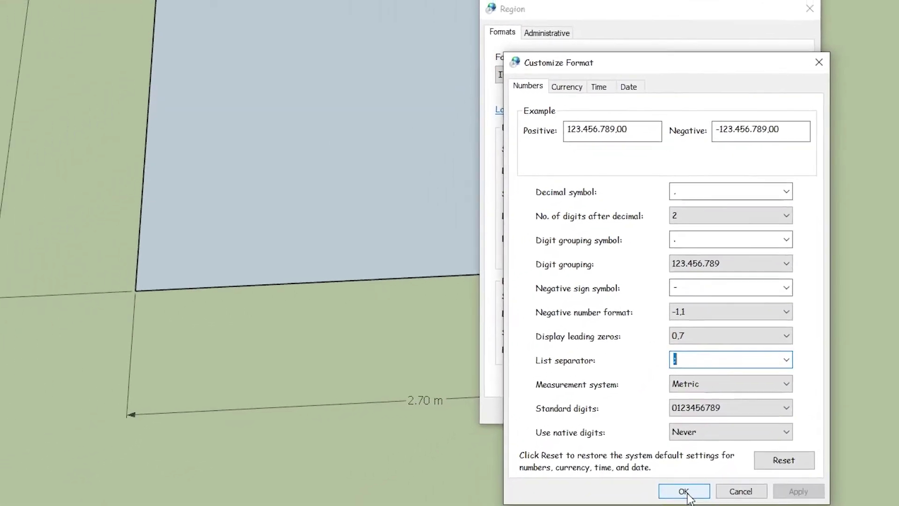
click(684, 490)
click(793, 410)
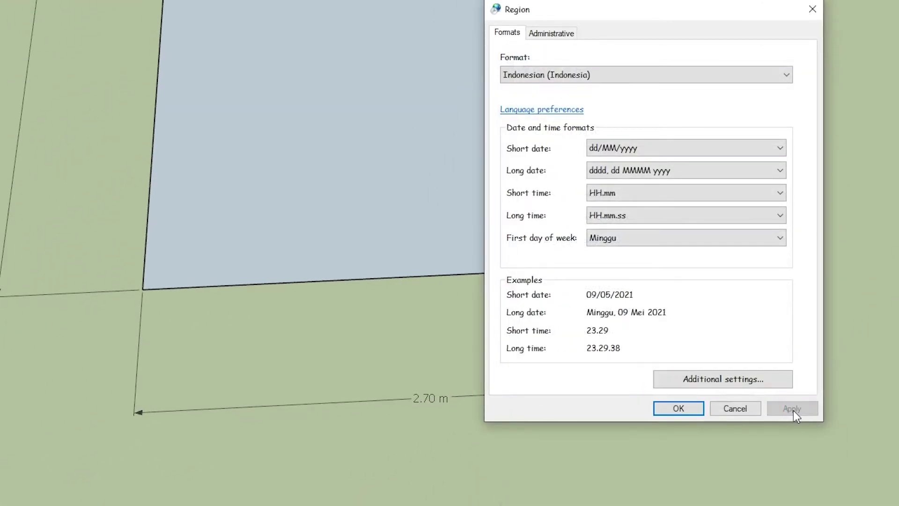
click(689, 412)
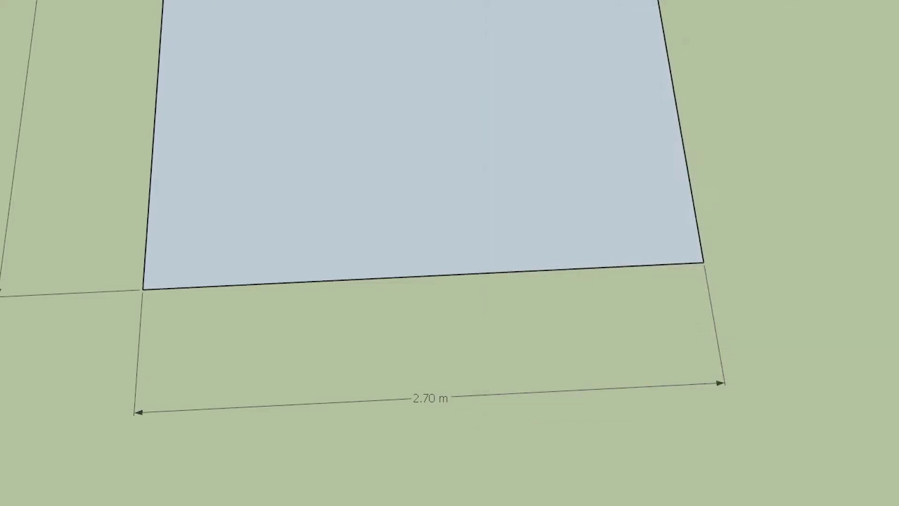
scroll(477, 427, down, 2)
scroll(478, 427, down, 3)
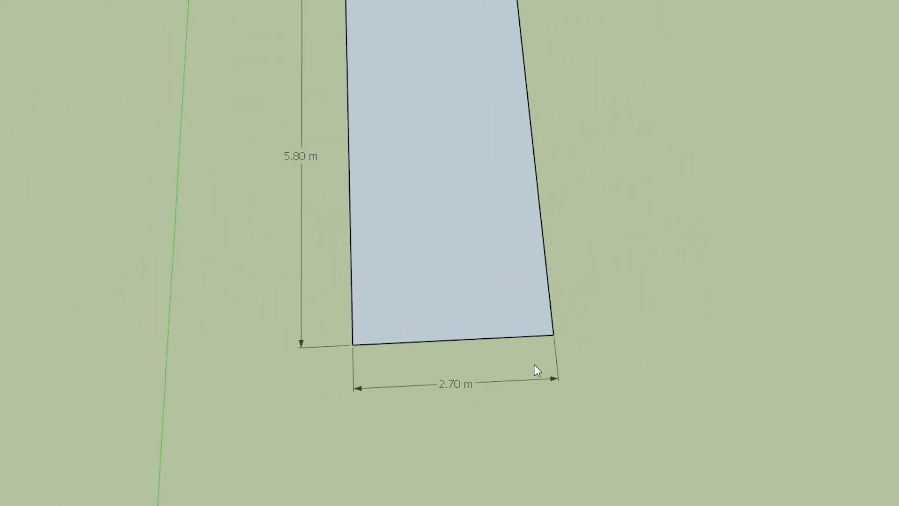
scroll(429, 409, up, 2)
scroll(458, 373, up, 3)
scroll(434, 374, up, 4)
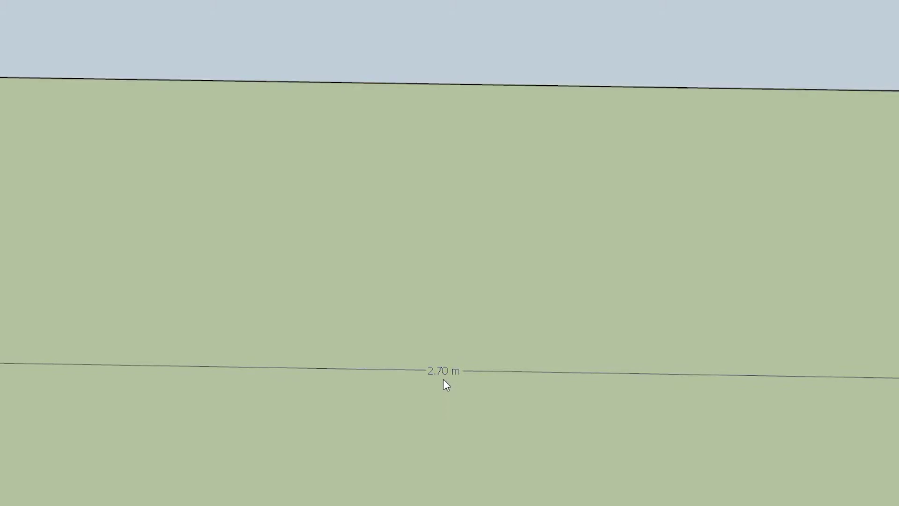
click(434, 373)
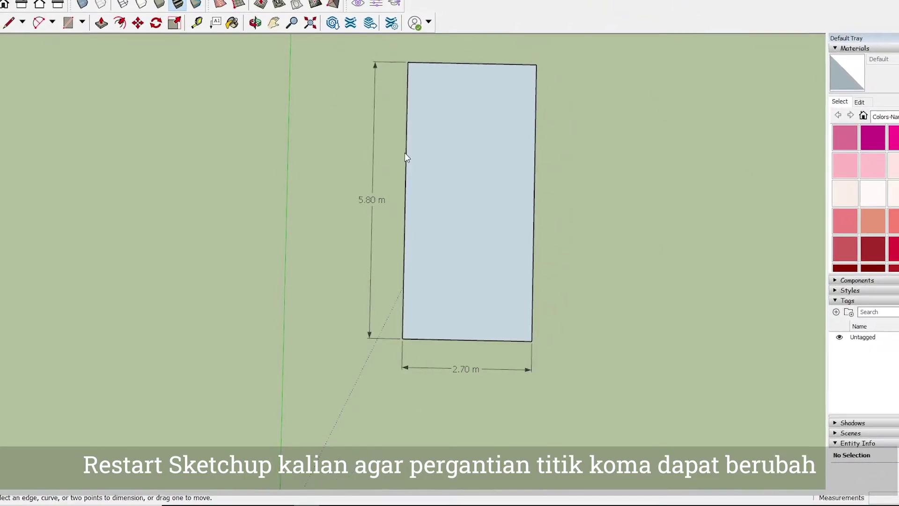
mouse_move(472, 261)
middle_down()
mouse_move(526, 281)
mouse_move(525, 157)
middle_up()
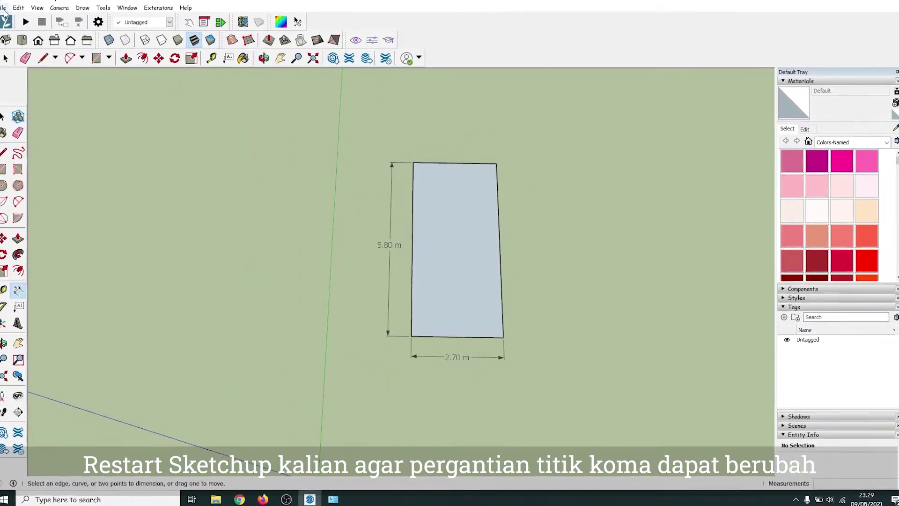
click(8, 15)
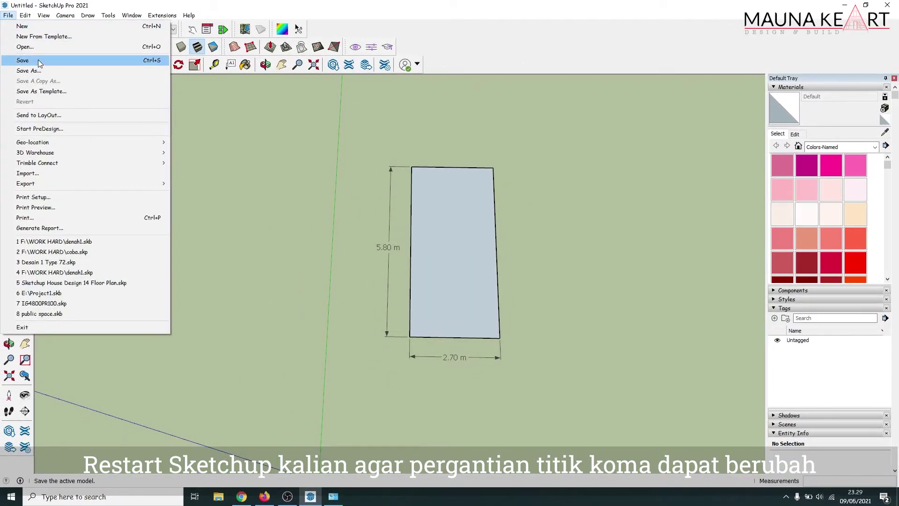
Save the model to the Desktop as 'belajar mengganti titik koma sketchup.skp'
click(39, 63)
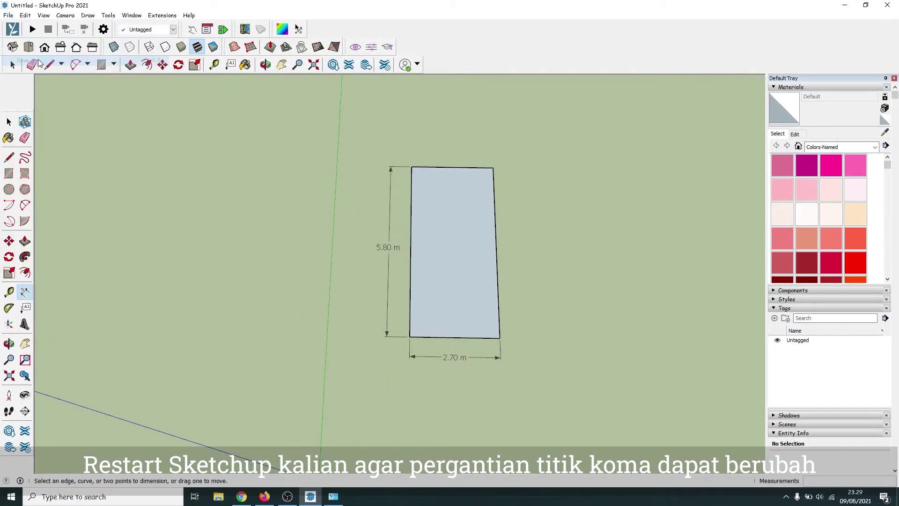
click(39, 116)
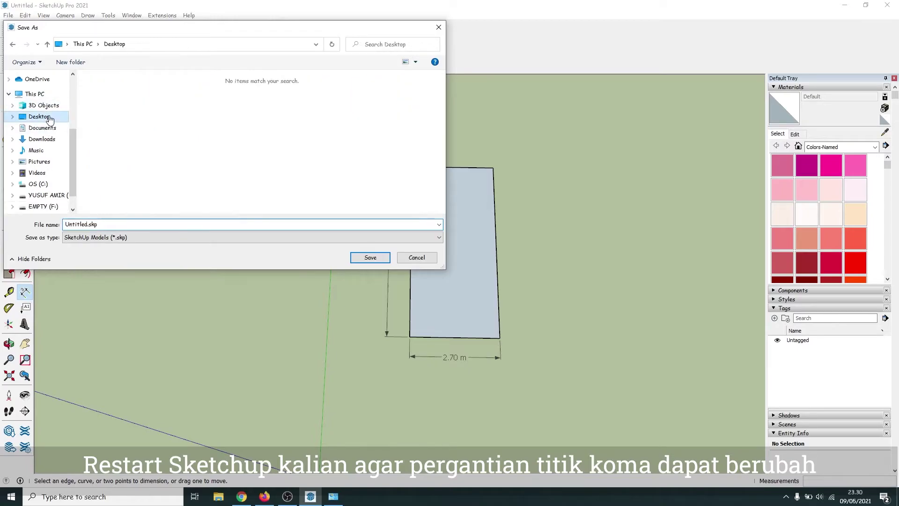
click(107, 224)
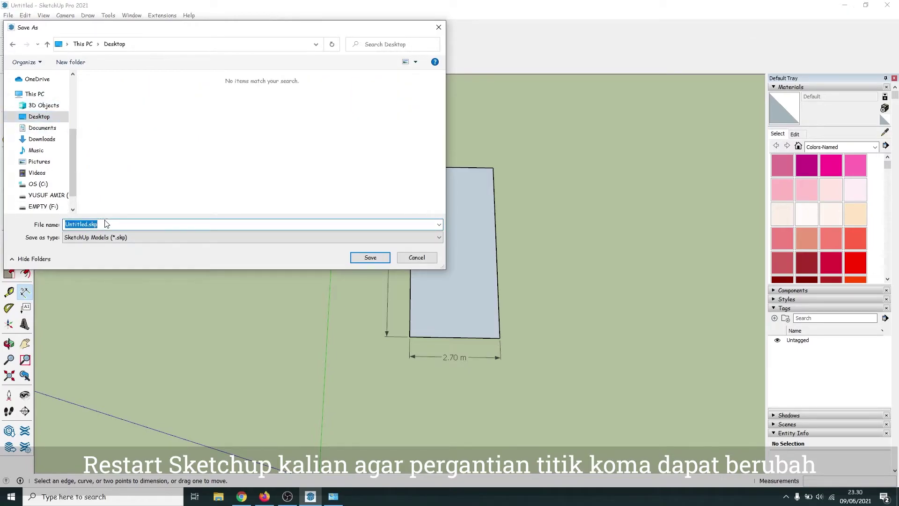
text(b)
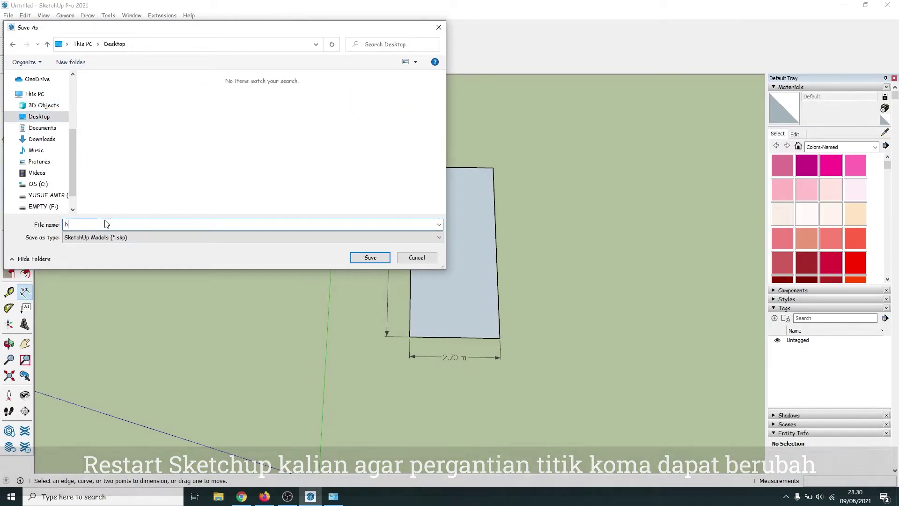
text(elajar menggant)
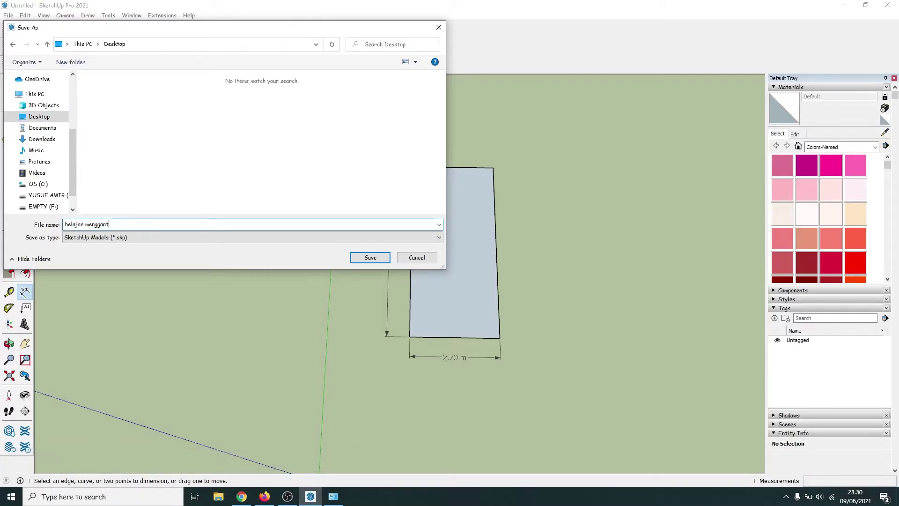
click(383, 259)
middle_drag(528, 277, 435, 320)
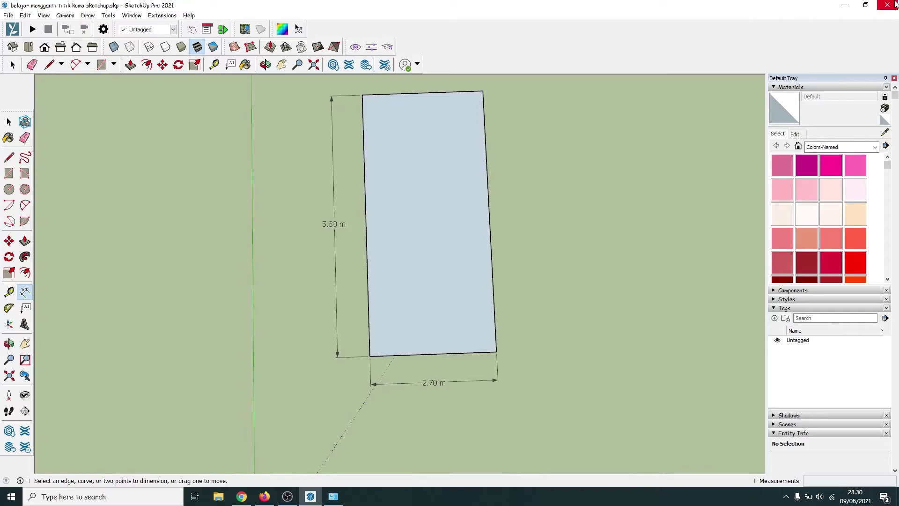
Close SketchUp, refresh the desktop several times, and relaunch SketchUp Pro 2021
click(896, 4)
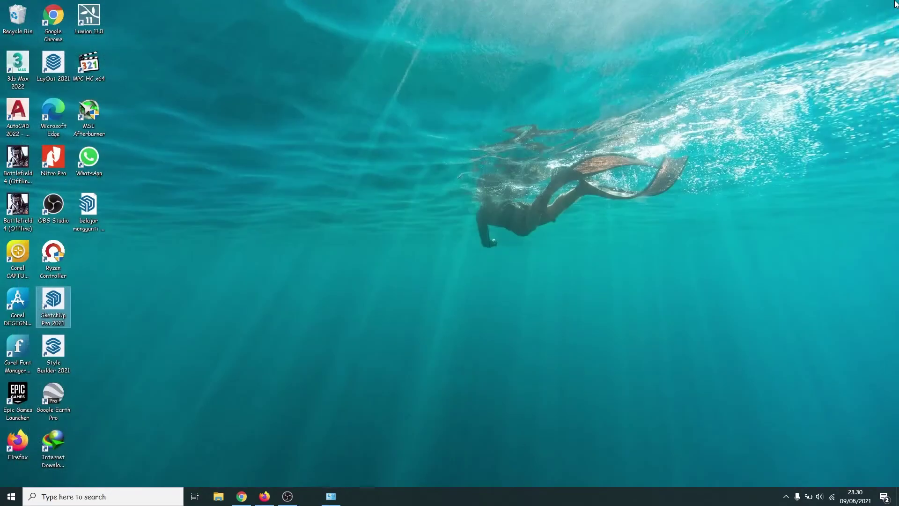
right_click(361, 160)
click(392, 198)
right_click(367, 167)
click(394, 210)
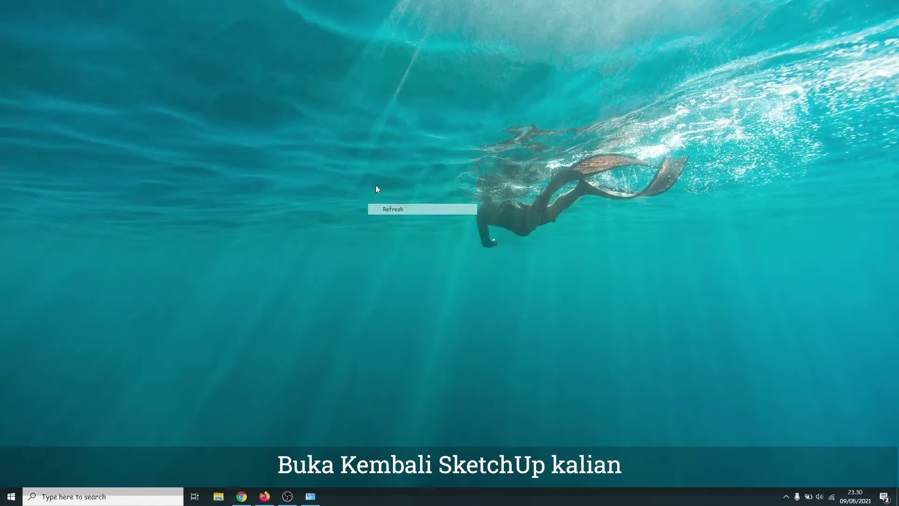
right_click(376, 186)
click(393, 227)
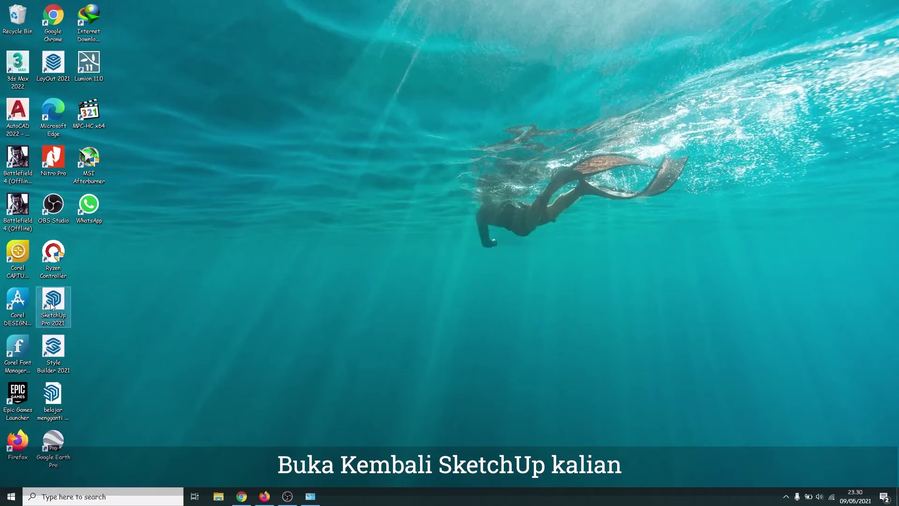
double_click(52, 307)
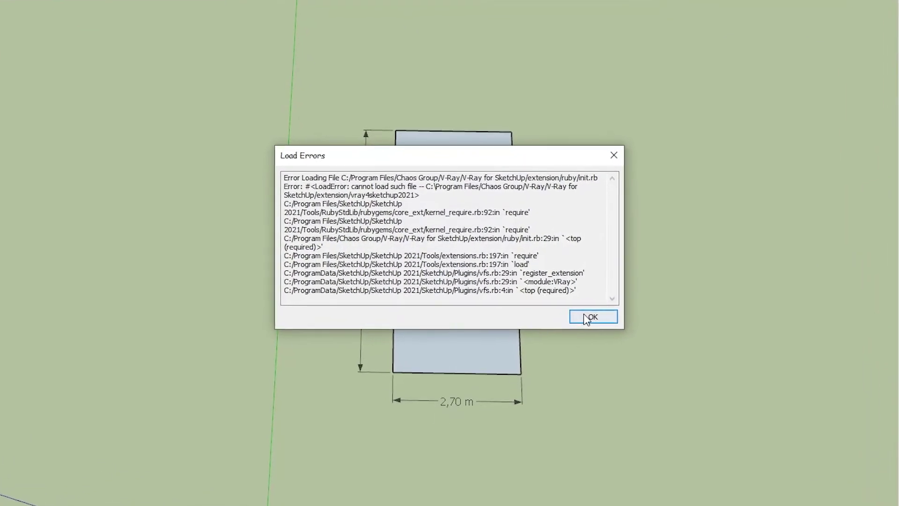
Dismiss the load errors and orbit to show the 5,80 m and 2,70 m comma dimensions
click(578, 310)
middle_drag(469, 398, 509, 253)
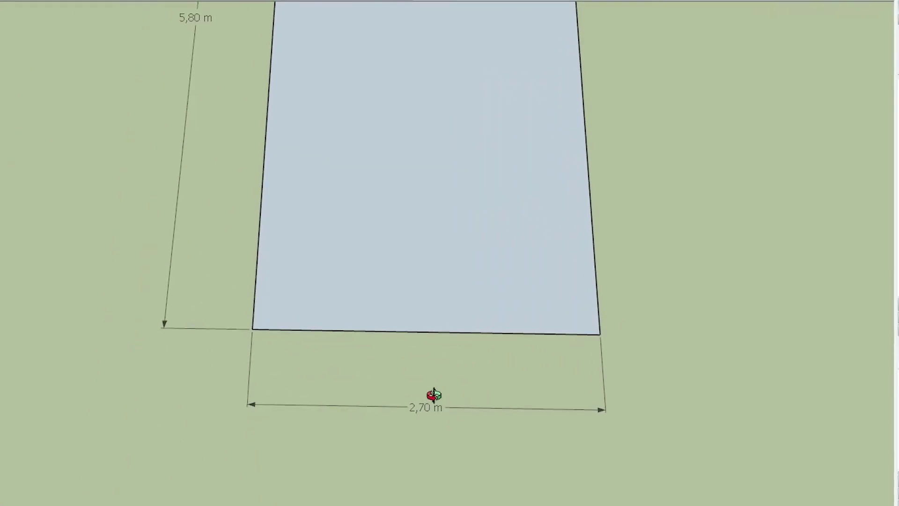
mouse_move(509, 253)
mouse_down()
mouse_move(419, 377)
mouse_move(436, 283)
mouse_move(448, 303)
mouse_move(417, 321)
mouse_up()
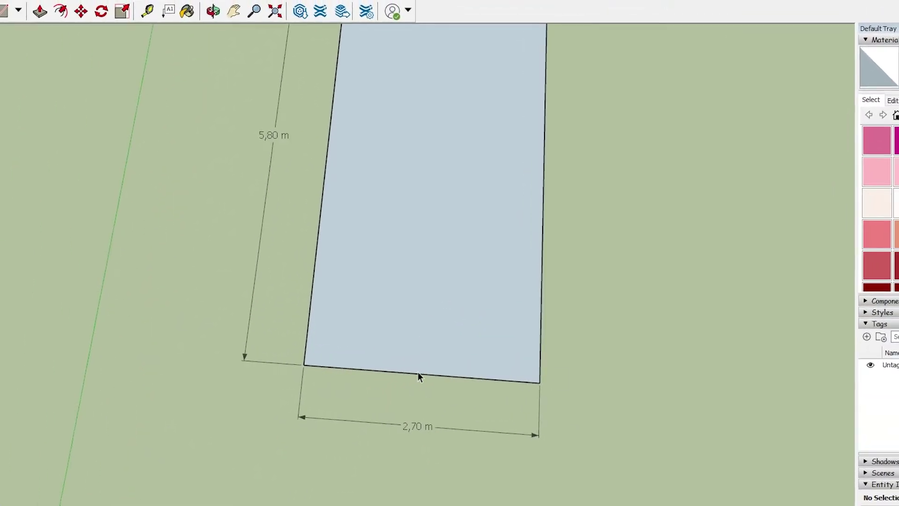
key(space)
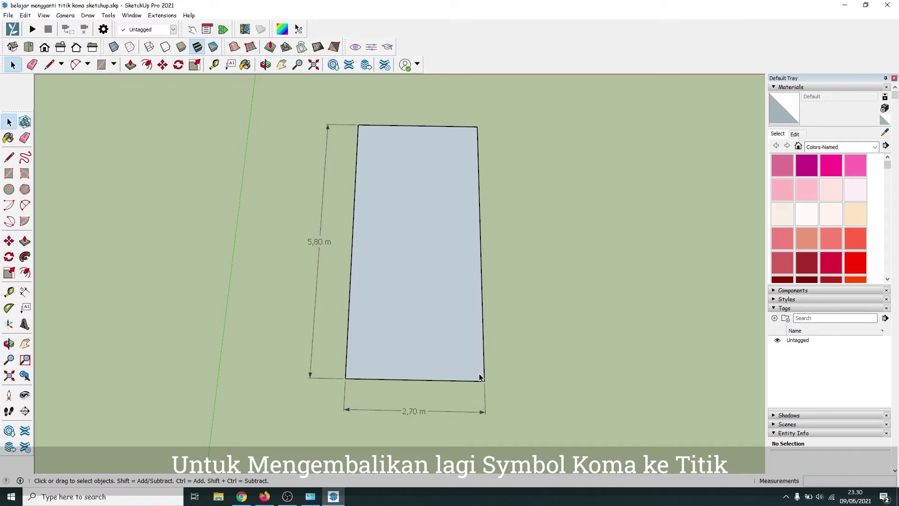
Open the Control Panel's date, time and number format settings
click(93, 496)
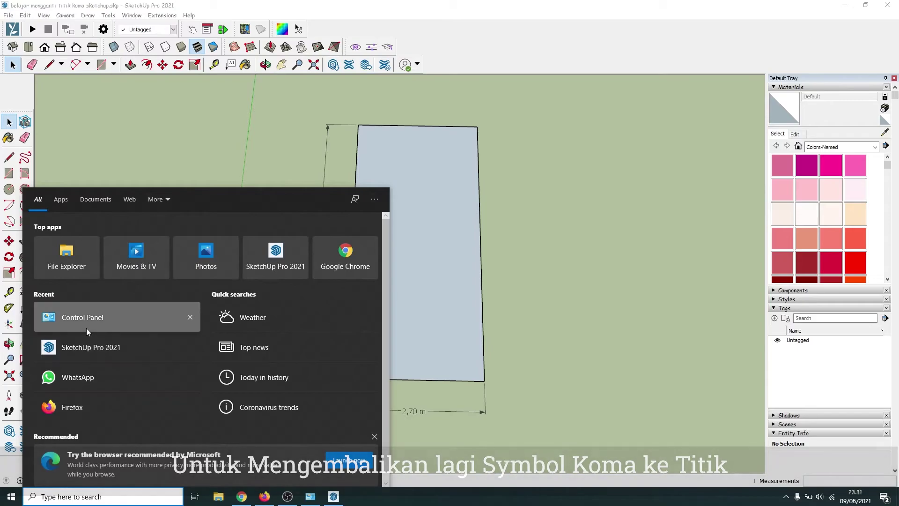
click(91, 318)
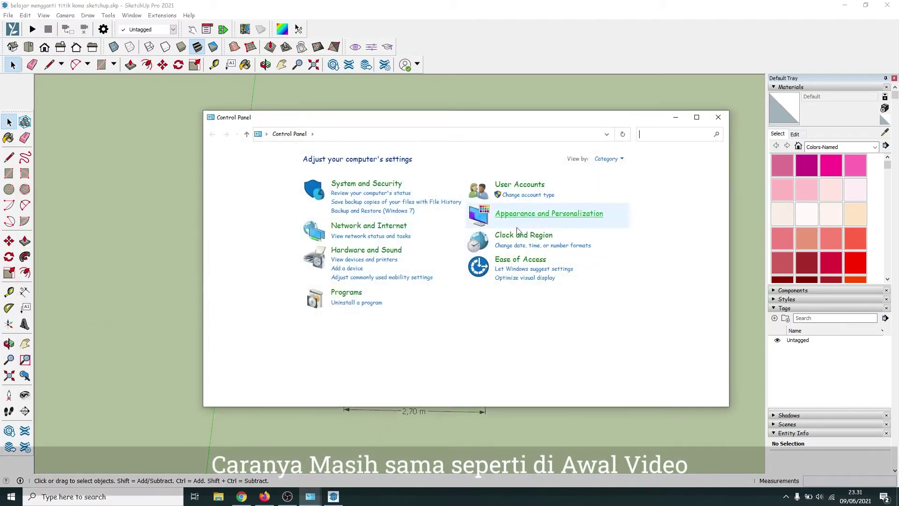
click(531, 246)
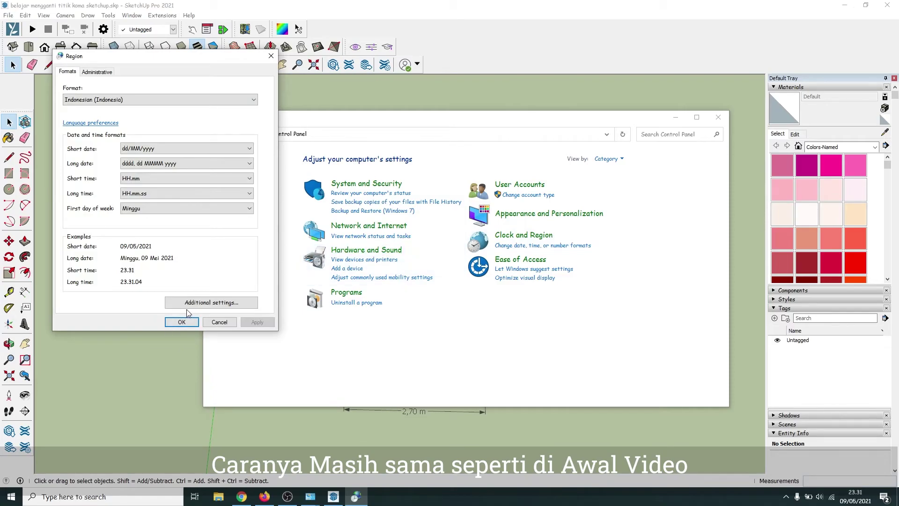
Set the Region format to English (United Kingdom) and apply it
click(140, 101)
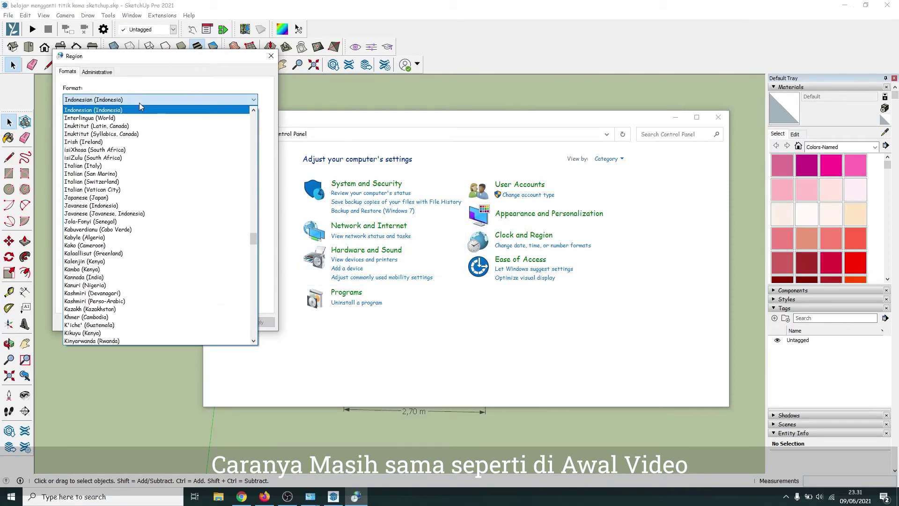
key(e)
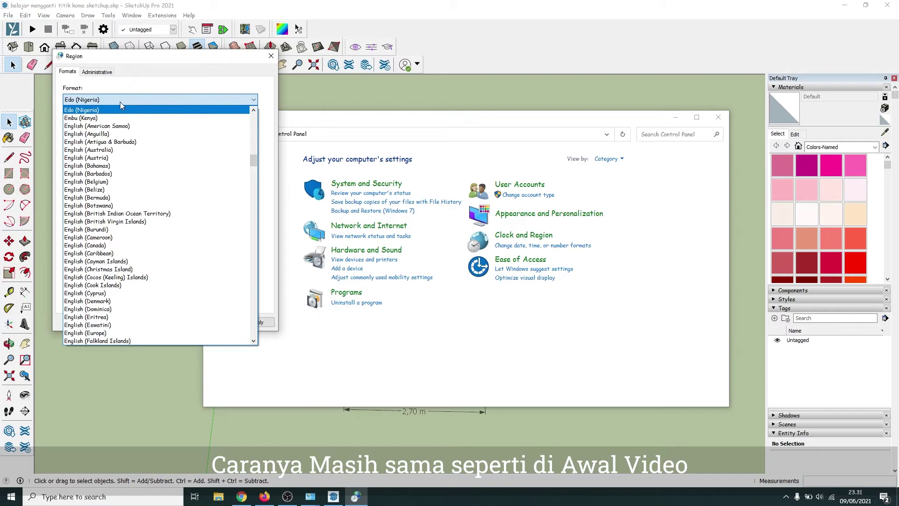
scroll(148, 249, down, 8)
scroll(147, 250, down, 8)
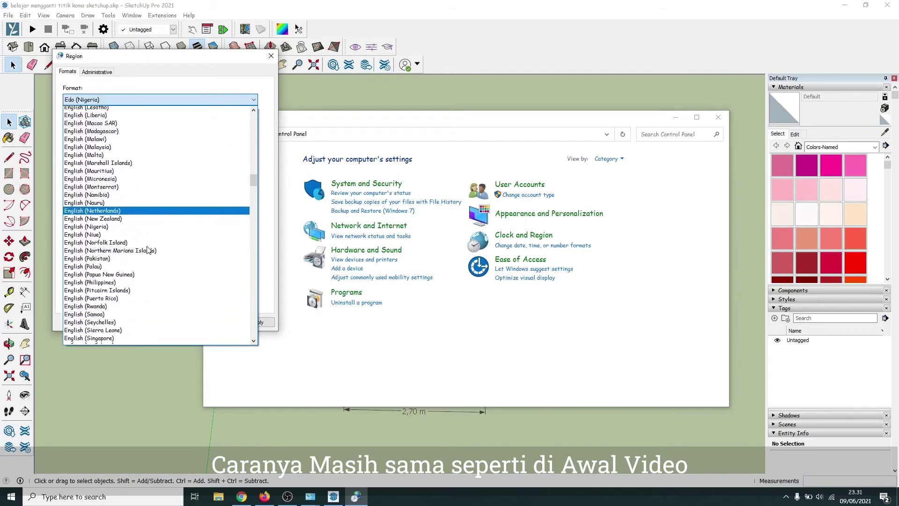
scroll(147, 250, down, 2)
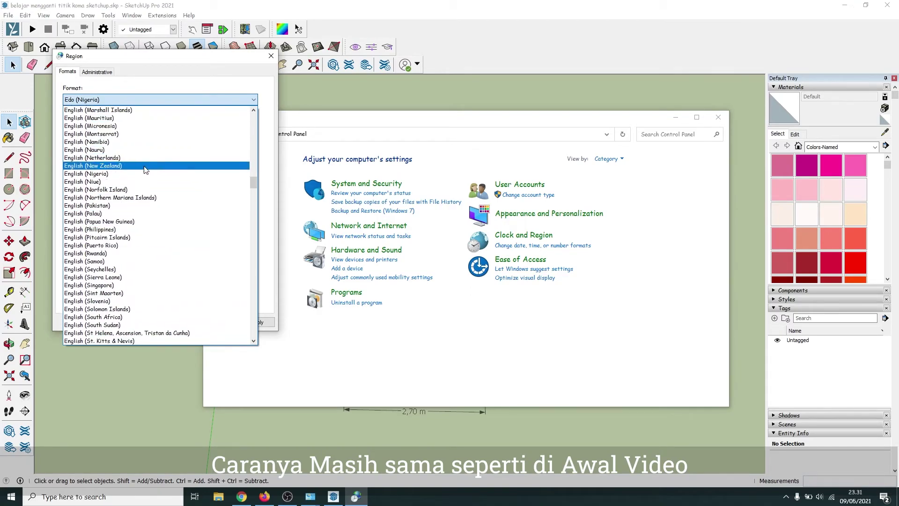
scroll(146, 248, down, 2)
scroll(144, 256, down, 4)
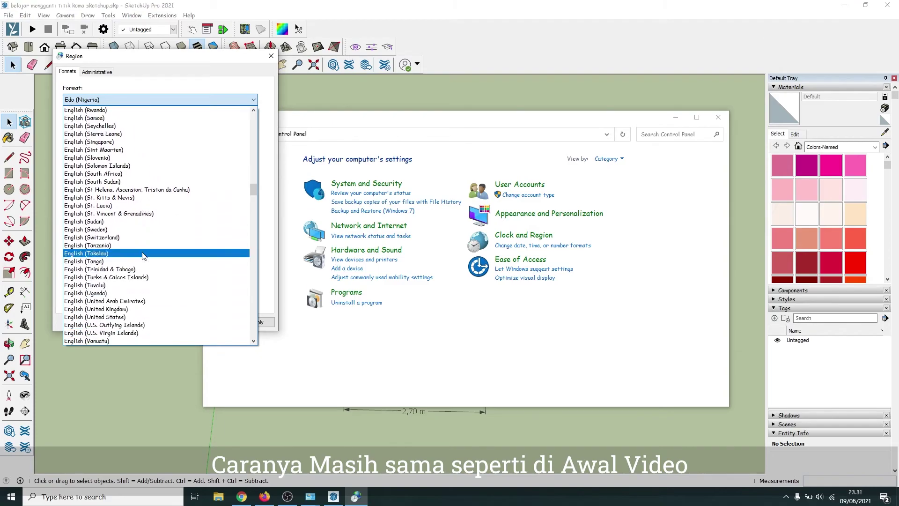
scroll(142, 256, down, 1)
click(145, 284)
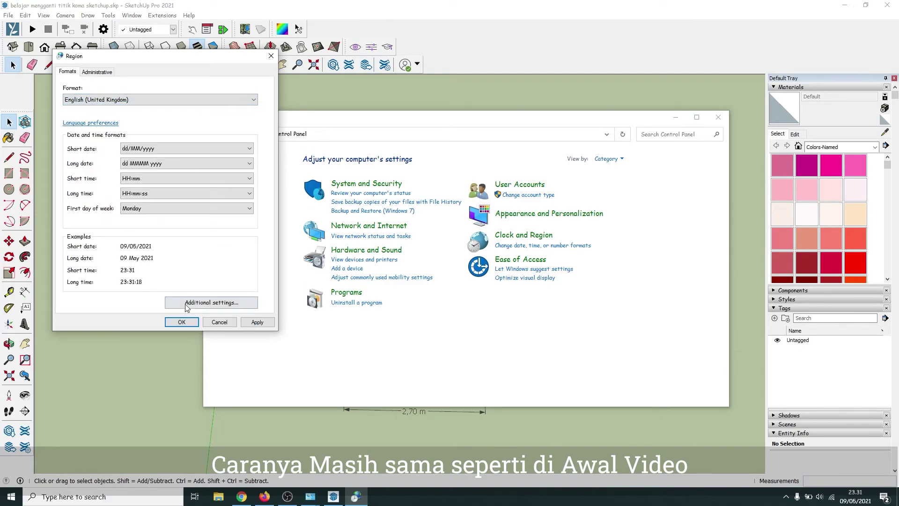
click(182, 323)
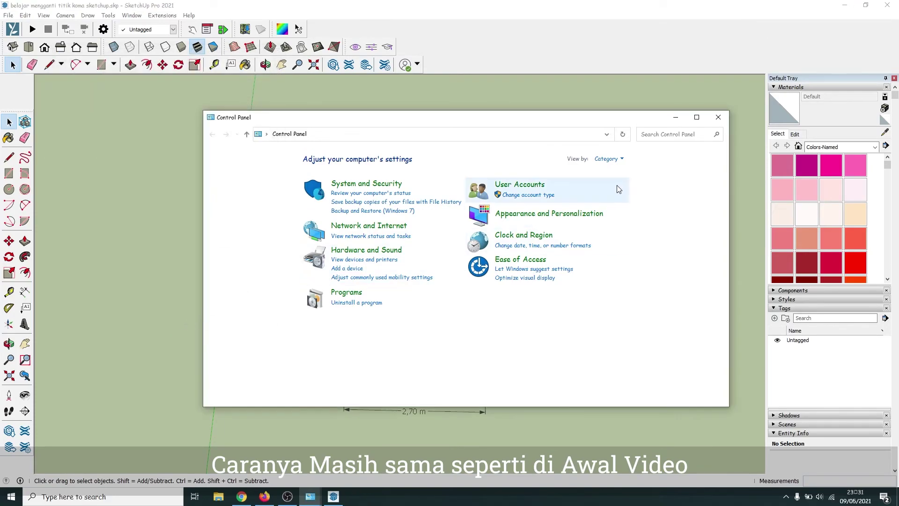
Close Control Panel and orbit the model to confirm it still shows 5,80 m and 2,70 m
click(725, 120)
mouse_move(515, 241)
middle_down()
mouse_move(566, 240)
mouse_move(527, 241)
mouse_move(535, 258)
middle_up()
scroll(467, 341, down, 3)
scroll(417, 342, up, 5)
scroll(431, 353, down, 3)
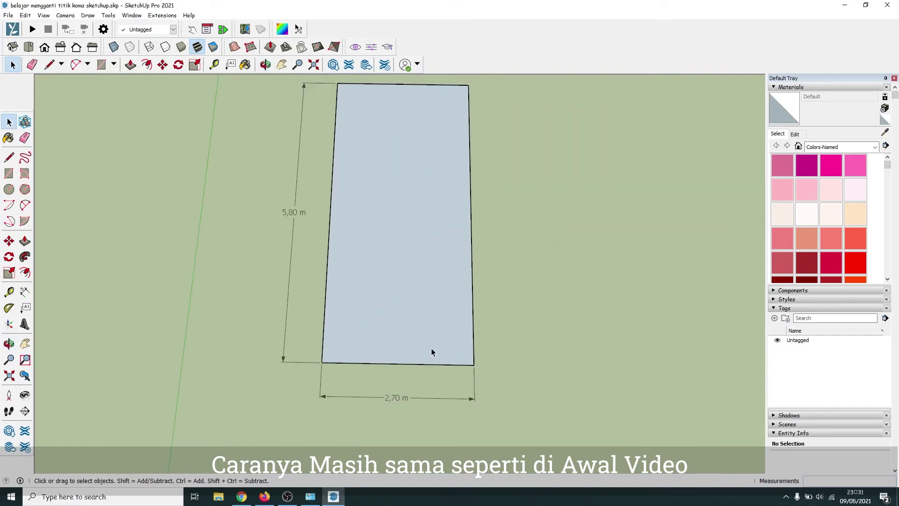
scroll(414, 203, down, 2)
scroll(410, 267, up, 1)
scroll(421, 362, up, 2)
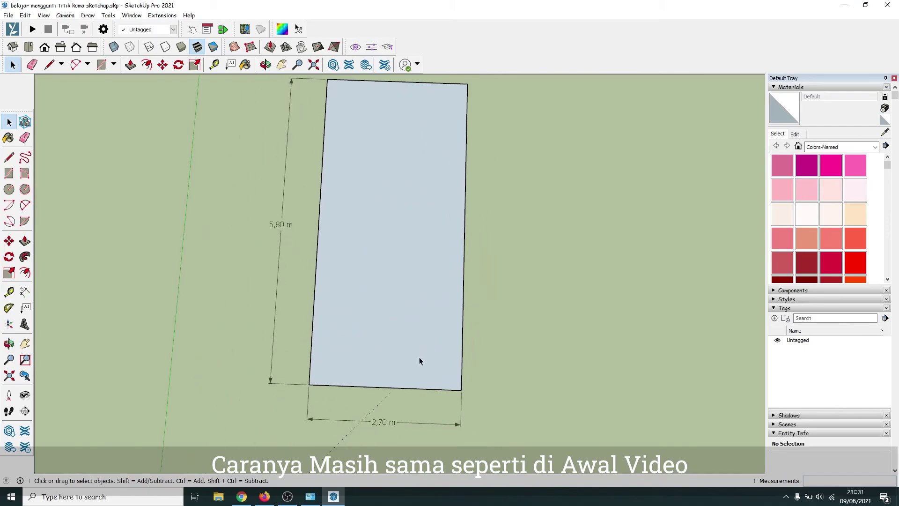
mouse_move(421, 362)
middle_down()
mouse_move(433, 181)
mouse_move(378, 358)
mouse_move(387, 331)
mouse_move(448, 285)
mouse_move(437, 321)
mouse_move(421, 334)
middle_up()
key(space)
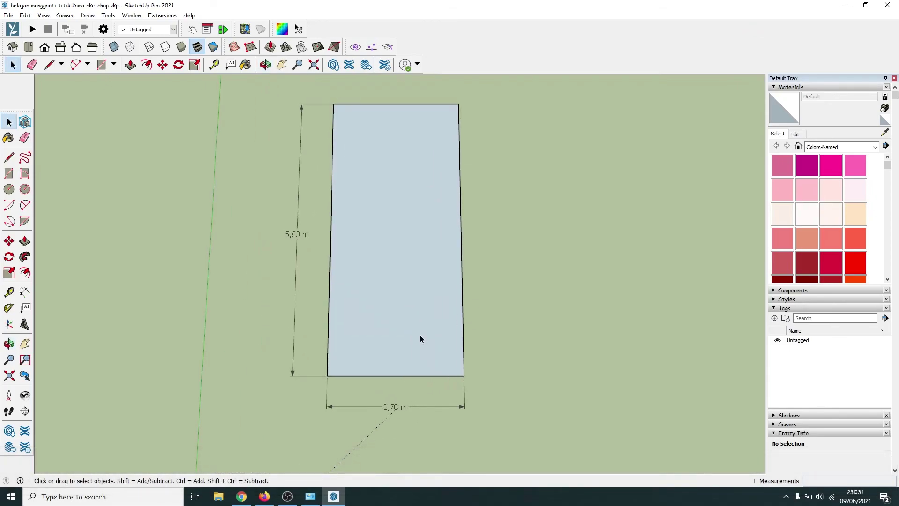
scroll(417, 335, down, 1)
scroll(413, 310, up, 2)
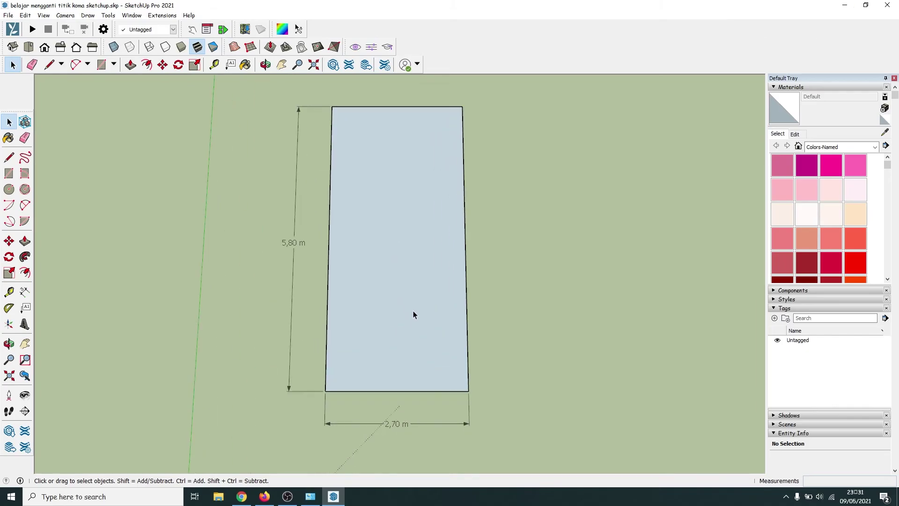